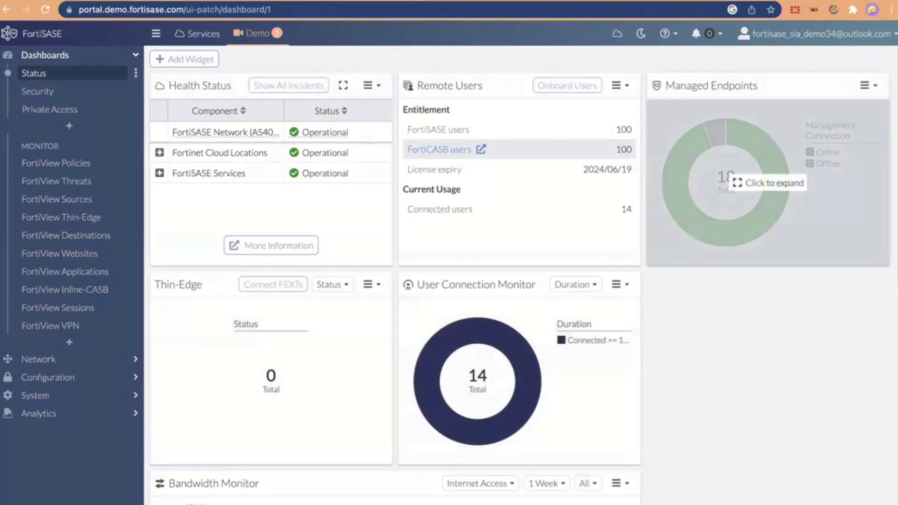
Expand Managed Endpoints to the full list and view the itman-director endpoint's details.
left_click(767, 183)
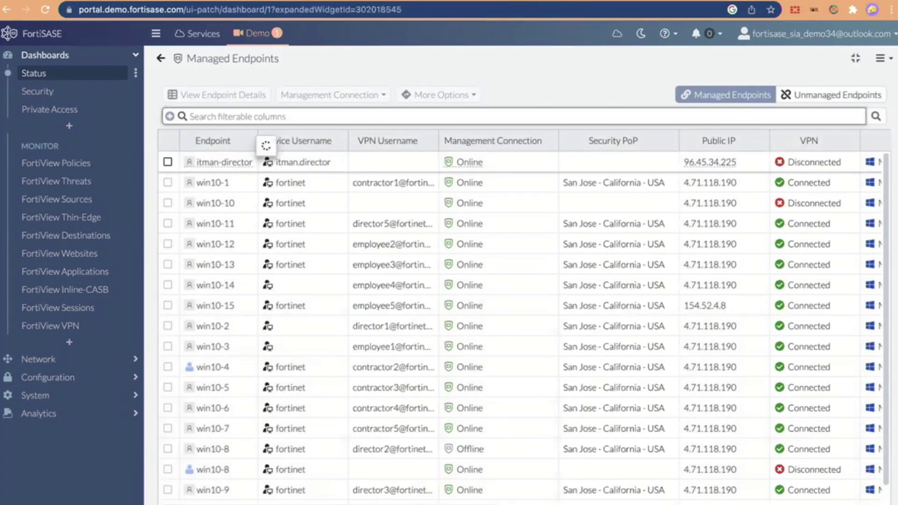
left_click(274, 162)
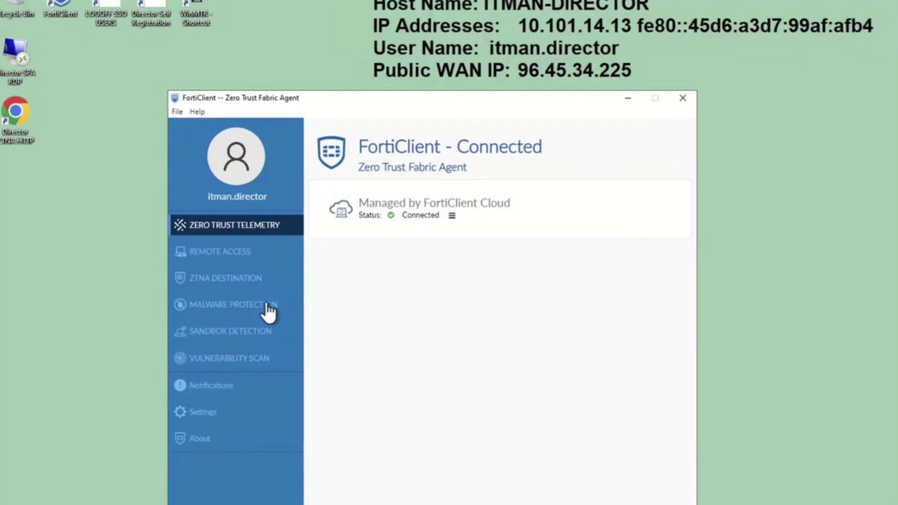
View the FortiClient user's profile and Zero Trust tags, then show the ZTNA Tagging Rules list.
left_click(236, 163)
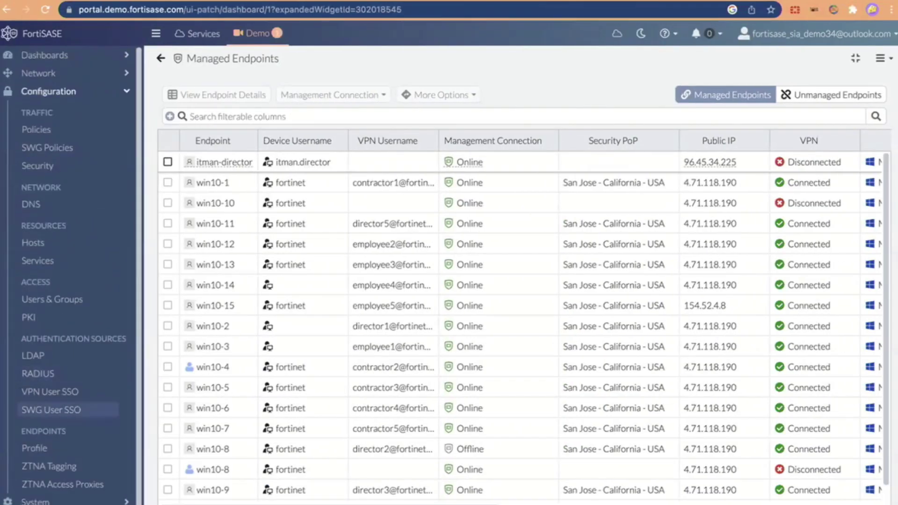
left_click(49, 466)
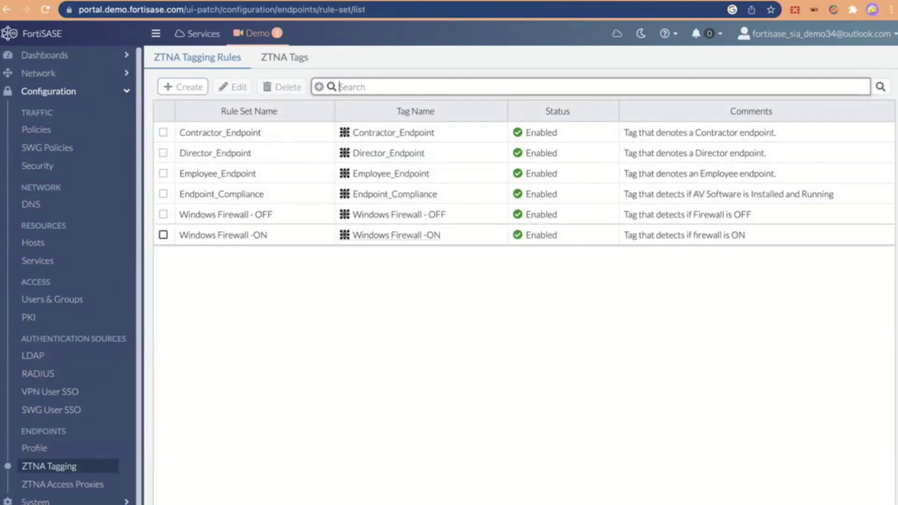
Check the authorized ZTNA Access Proxies, then return to the ZTNA Tagging Rules list.
left_click(62, 484)
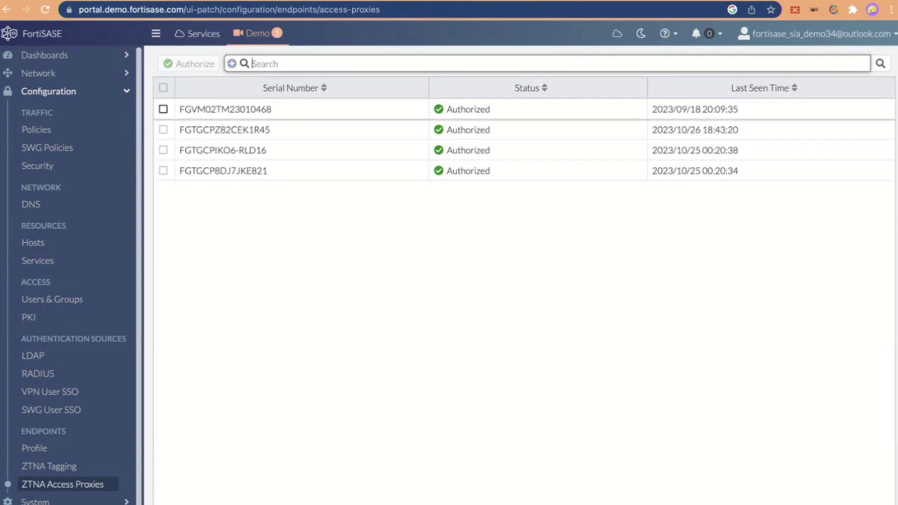
left_click(49, 467)
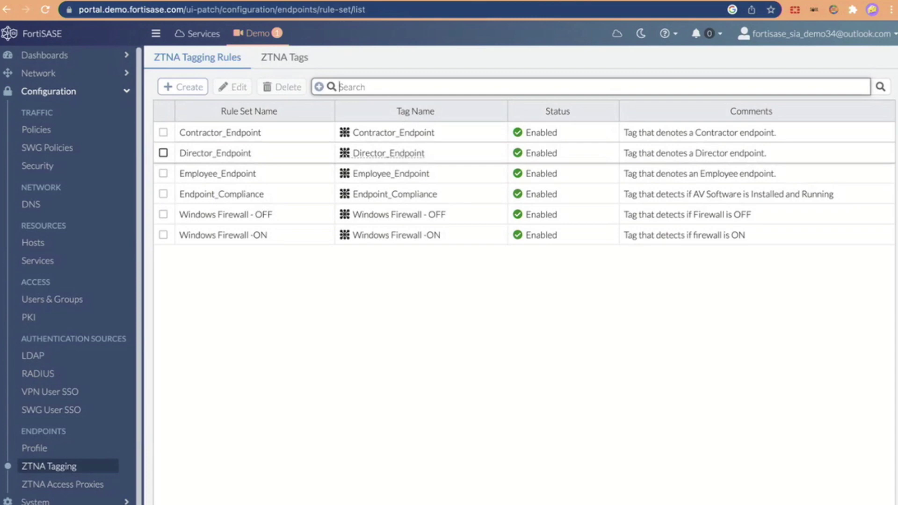
Edit the Director_Endpoint rule set to see its macOS and Windows director.txt file rules.
mouse_move(412, 153)
left_click(162, 153)
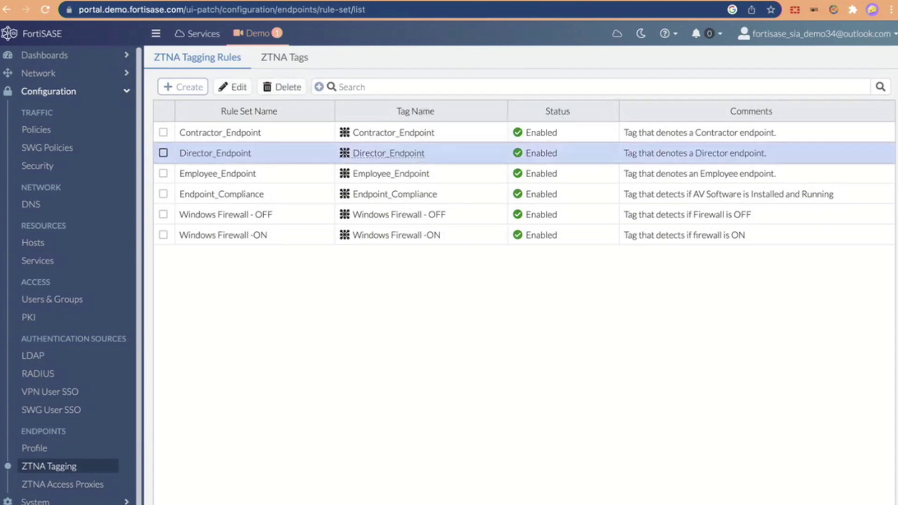
left_click(232, 87)
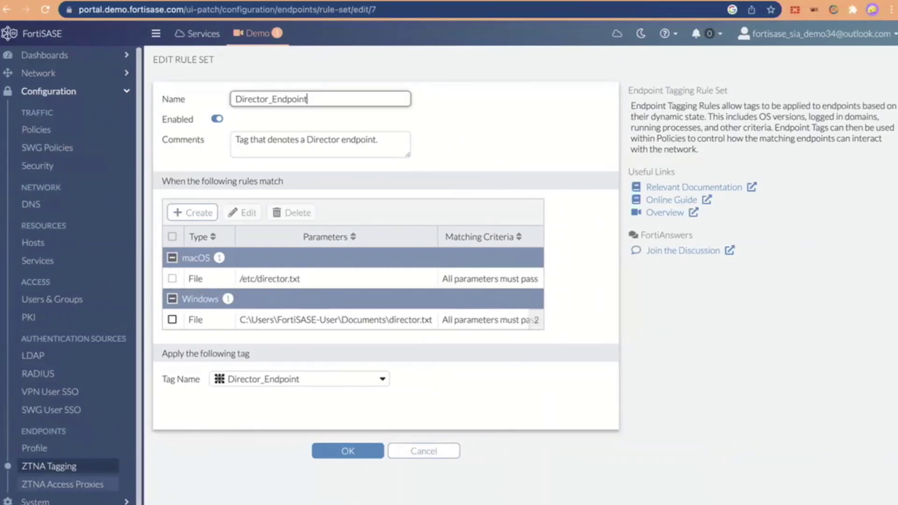
Show the Endpoint Profile's ZTNA rules for the SSH, RDP and HTTP contractors.
left_click(34, 447)
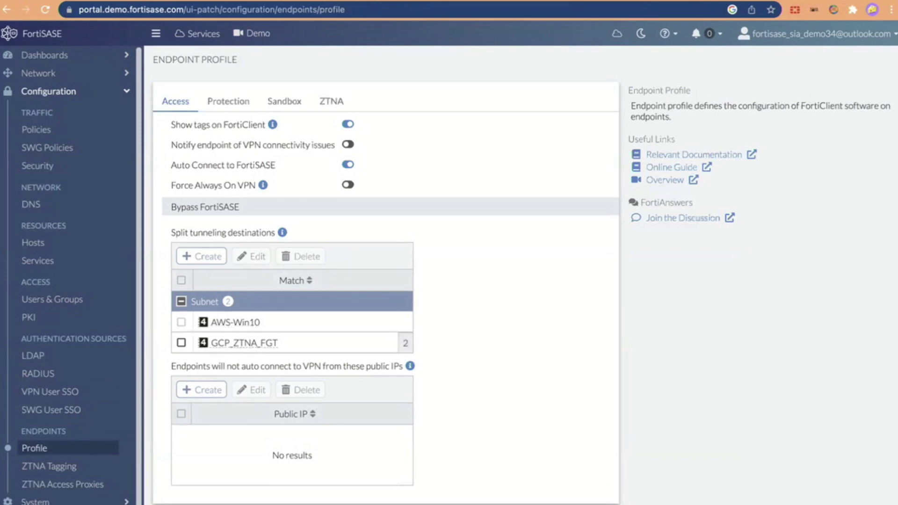
mouse_move(243, 343)
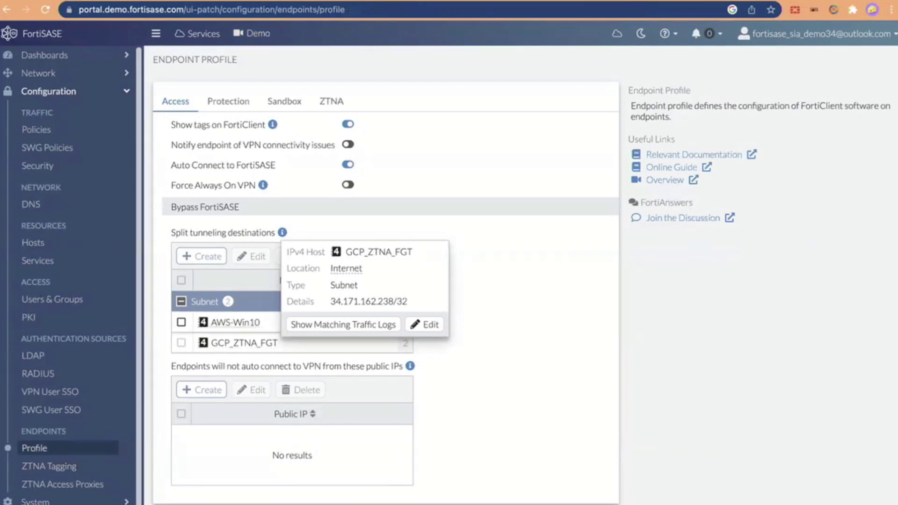
left_click(331, 102)
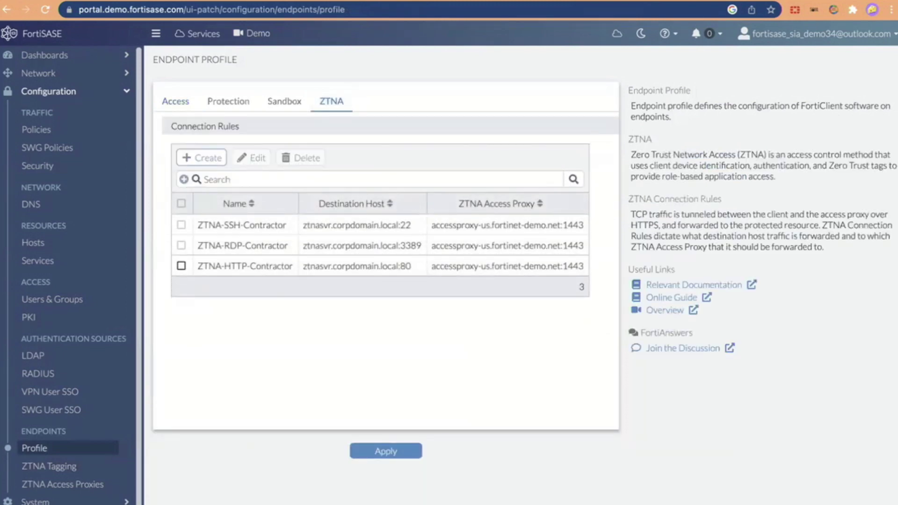
Edit ZTNA-SSH-Contractor to see ztnasvr.corpdomain.local:22 via accessproxy-us.fortinet-demo.net:1443.
double_click(264, 225)
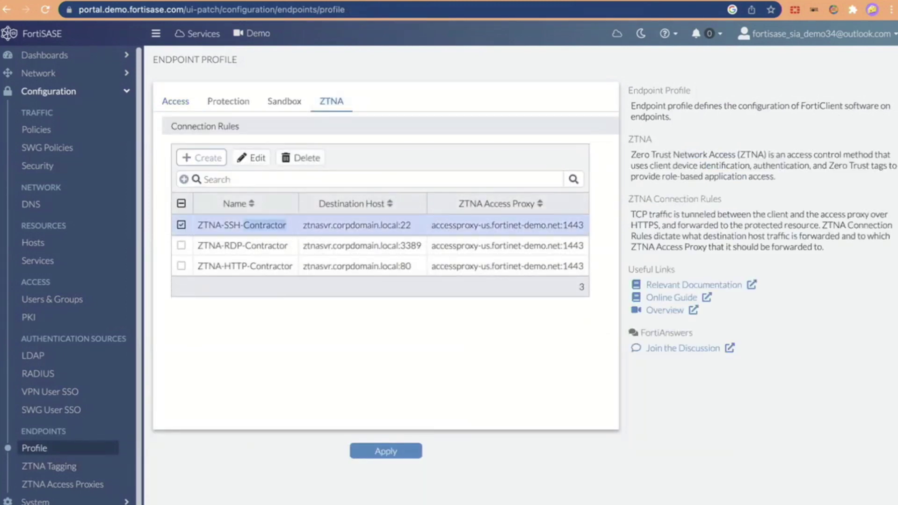
left_click(252, 157)
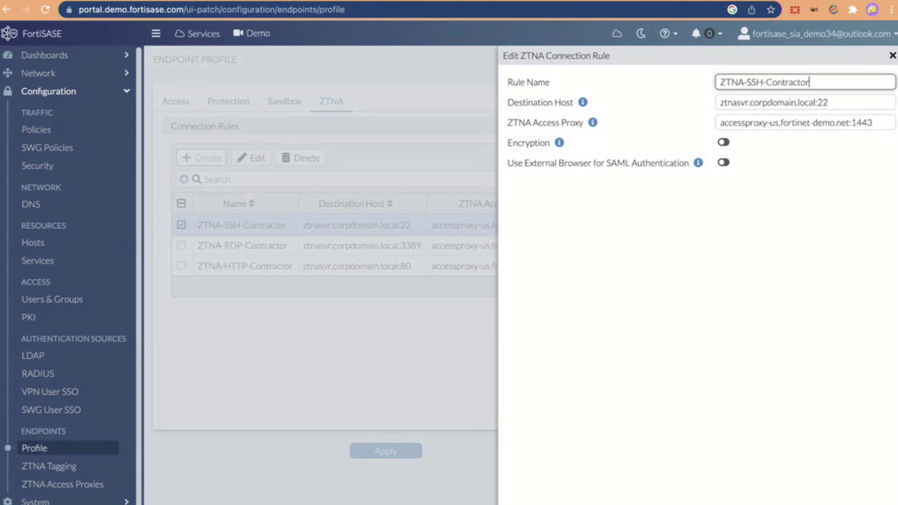
Close the ZTNA-SSH-Contractor connection rule without saving changes.
key("Return")
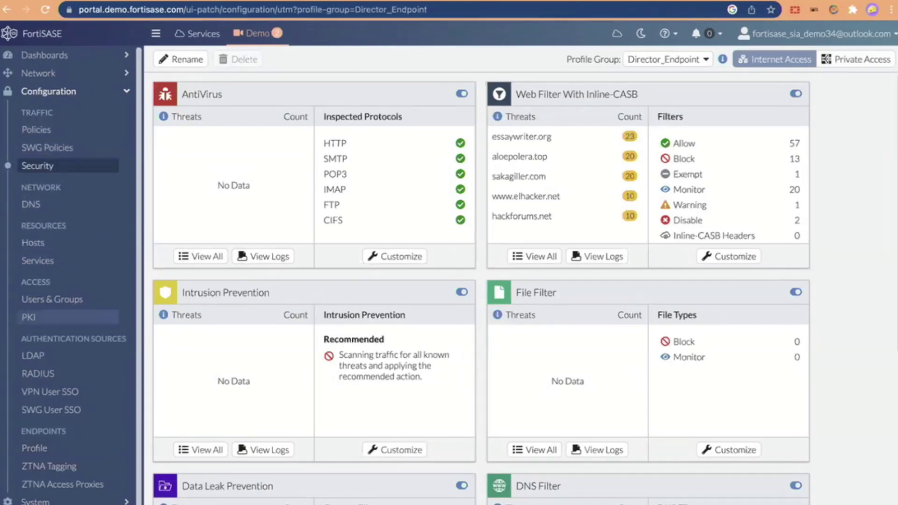
scroll(482, 280, "down", 2)
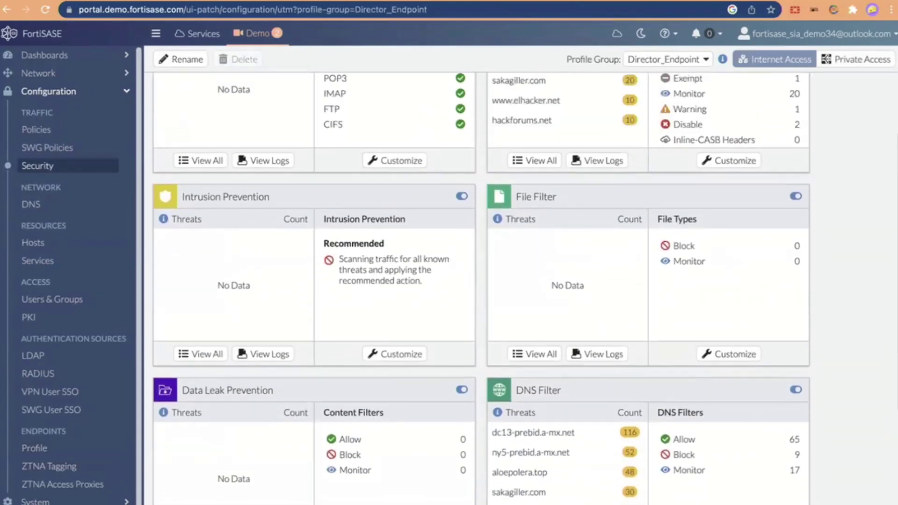
scroll(481, 281, "up", 2)
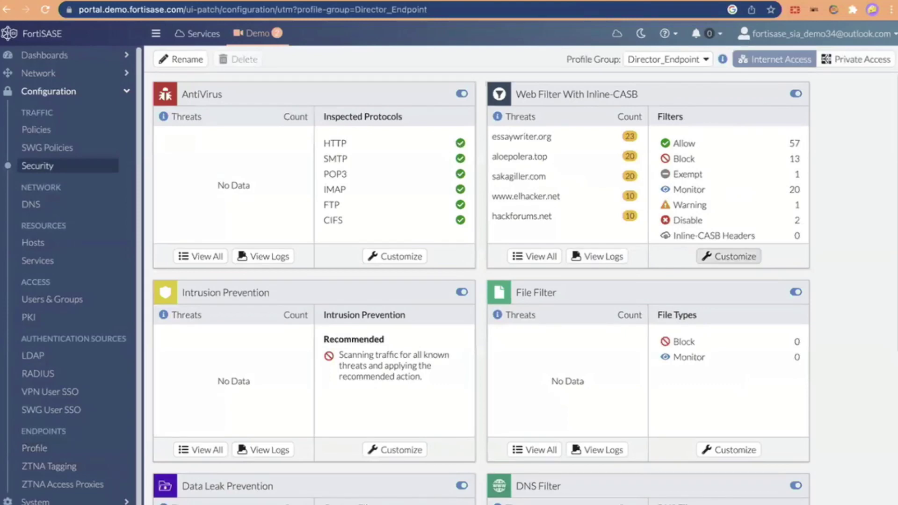
scroll(729, 257, "down", 6)
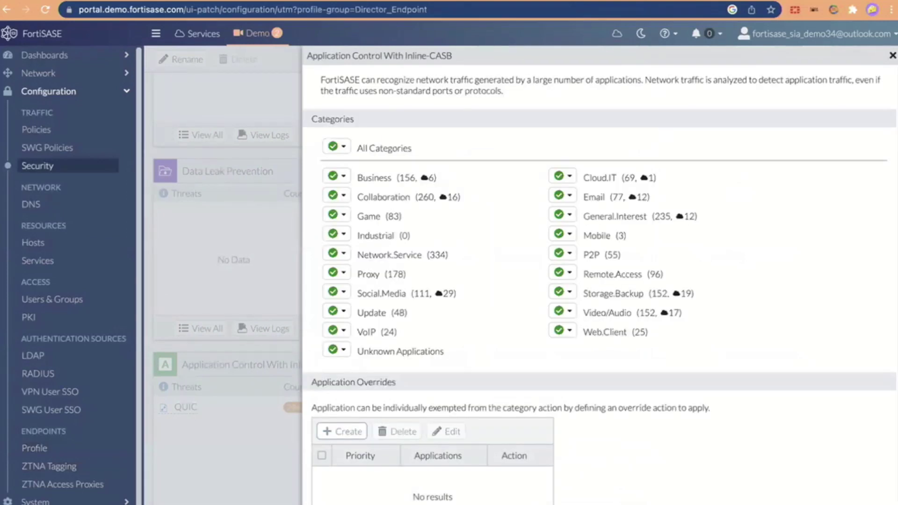
Show the Business category's Allow/Block/Monitor action options, then close Application Control.
left_click(336, 176)
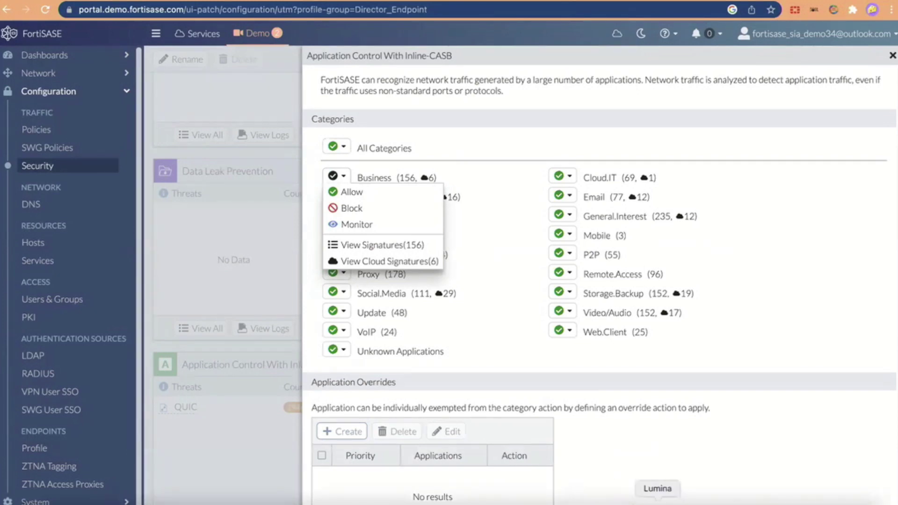
key("Escape")
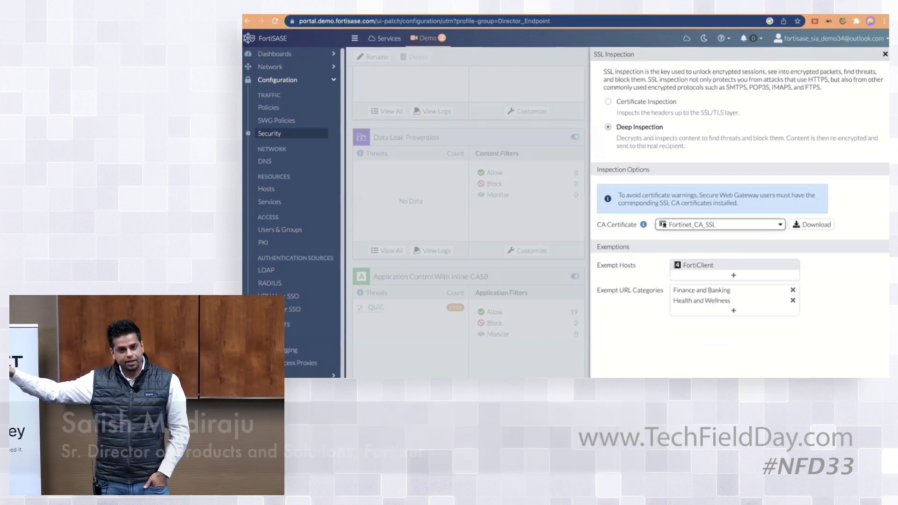
View FortiClient's Zero Trust telemetry connection on the remote desktop, then expand System in FortiSASE.
key("ctrl+Right")
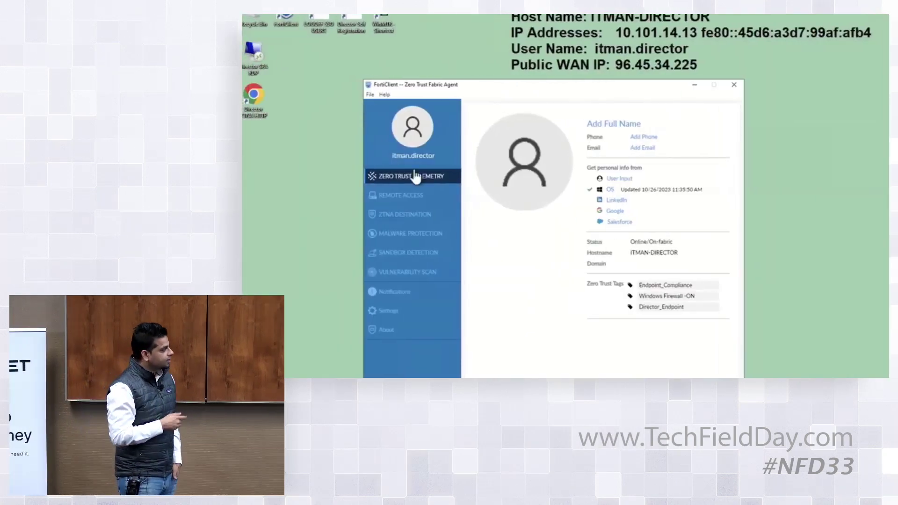
left_click(415, 176)
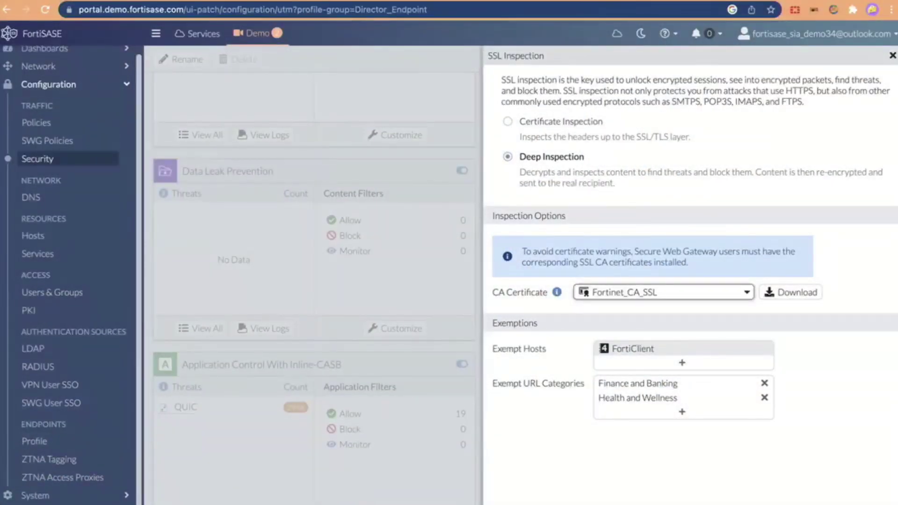
left_click(35, 495)
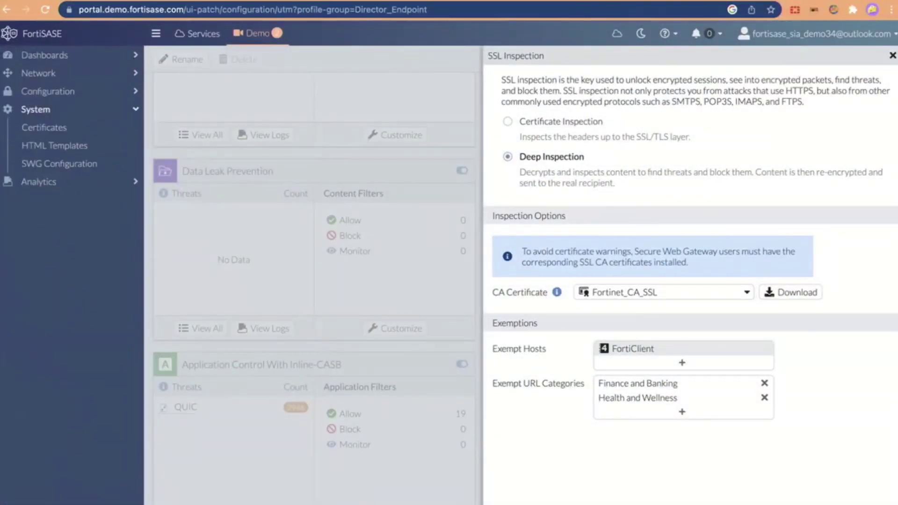
Review SWG Configuration, then open the Basic Internet Access Director policy from Policies.
left_click(59, 163)
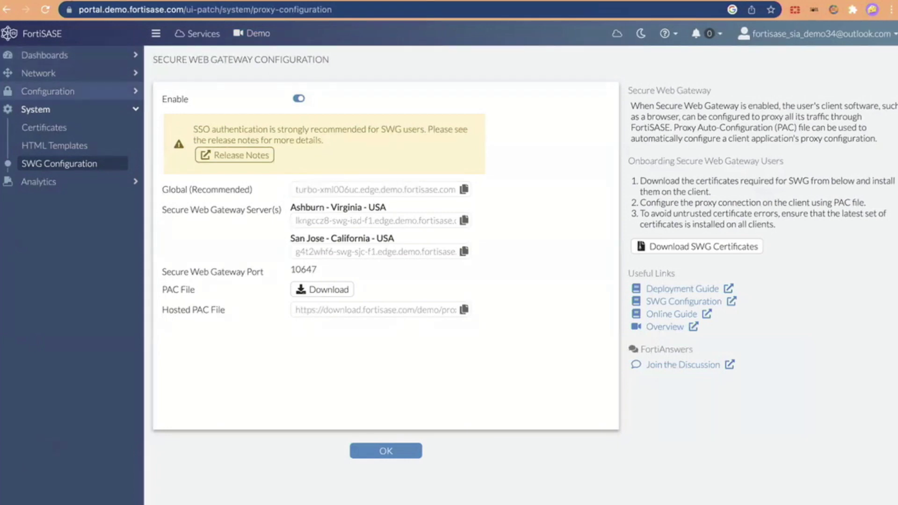
left_click(48, 91)
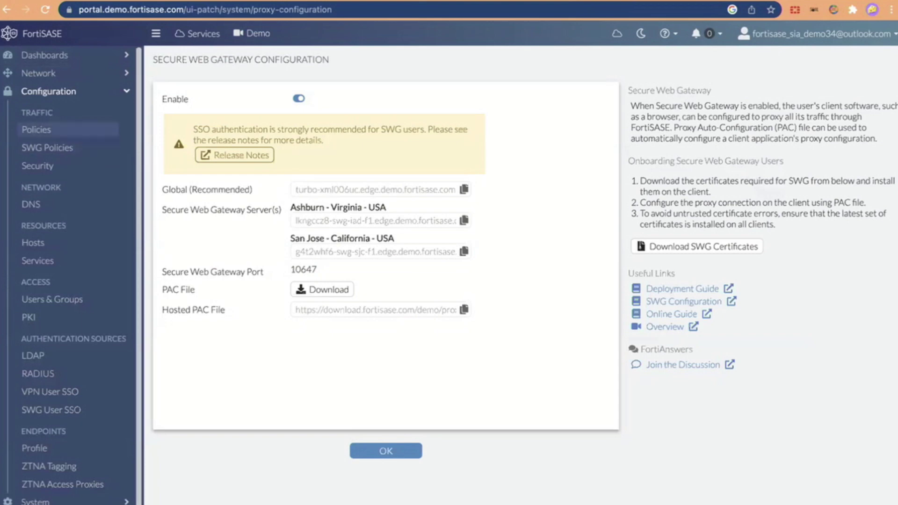
left_click(36, 129)
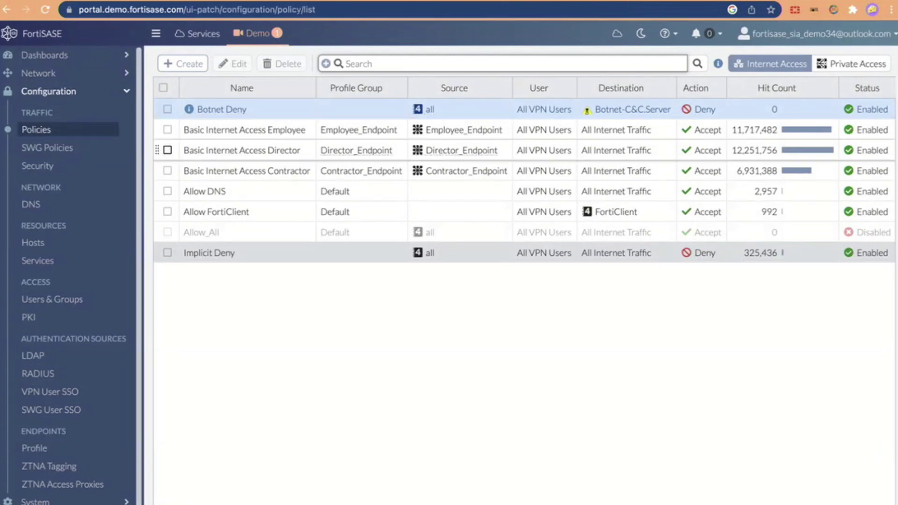
double_click(283, 150)
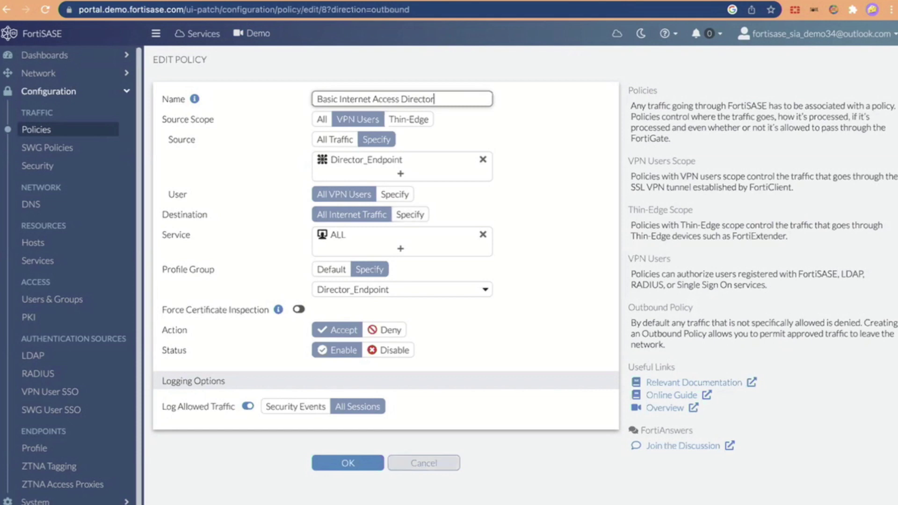
left_click(424, 463)
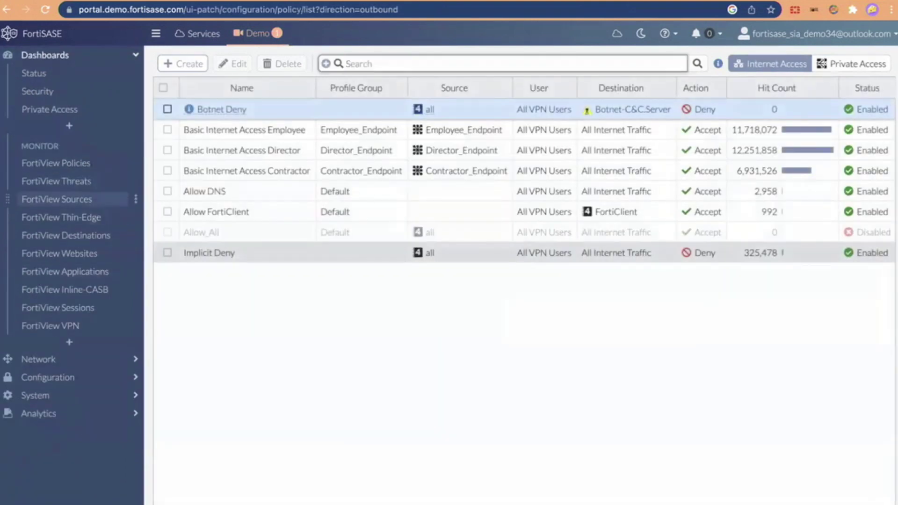
Filter FortiView Applications by Application 'youtube' and open the YouTube entry's details.
left_click(65, 272)
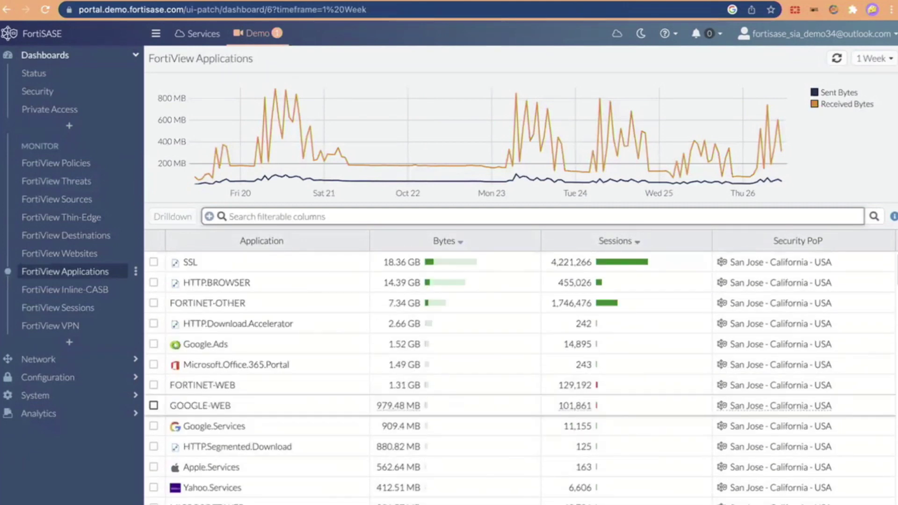
left_click(209, 216)
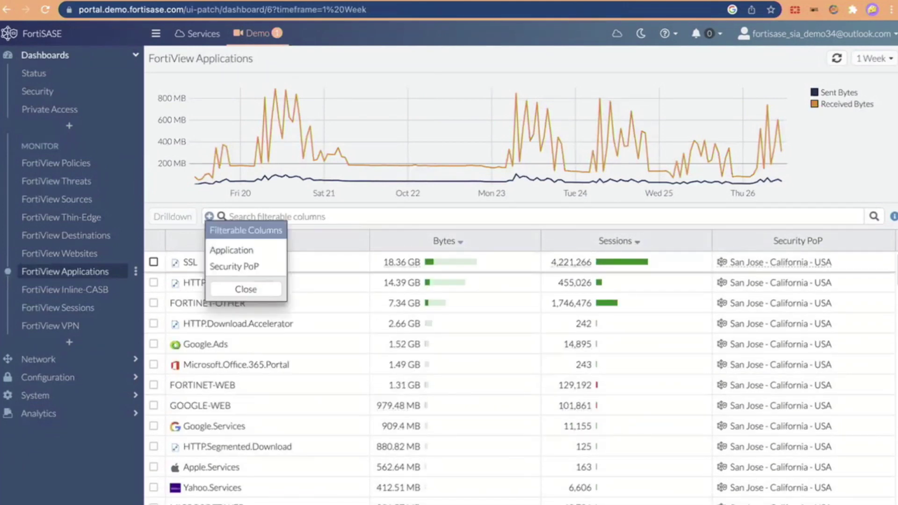
left_click(231, 251)
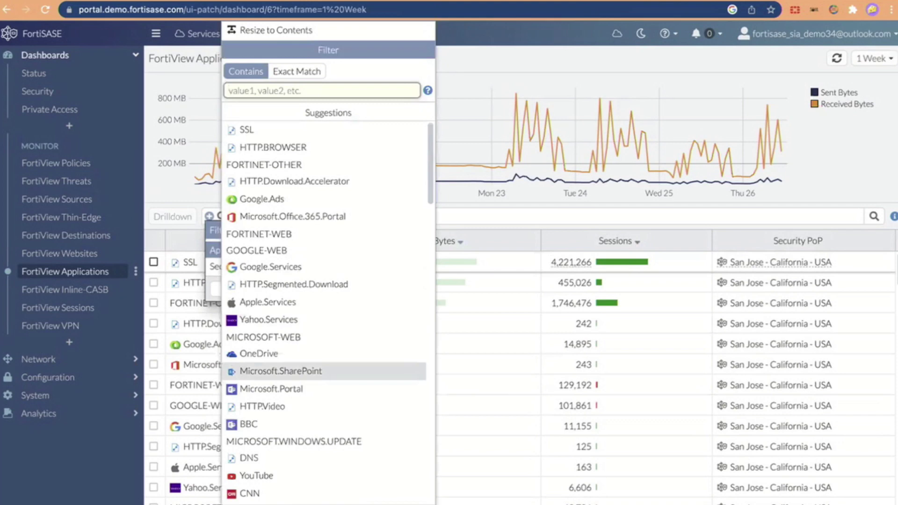
scroll(304, 309, "down", 2)
scroll(304, 309, "down", 2)
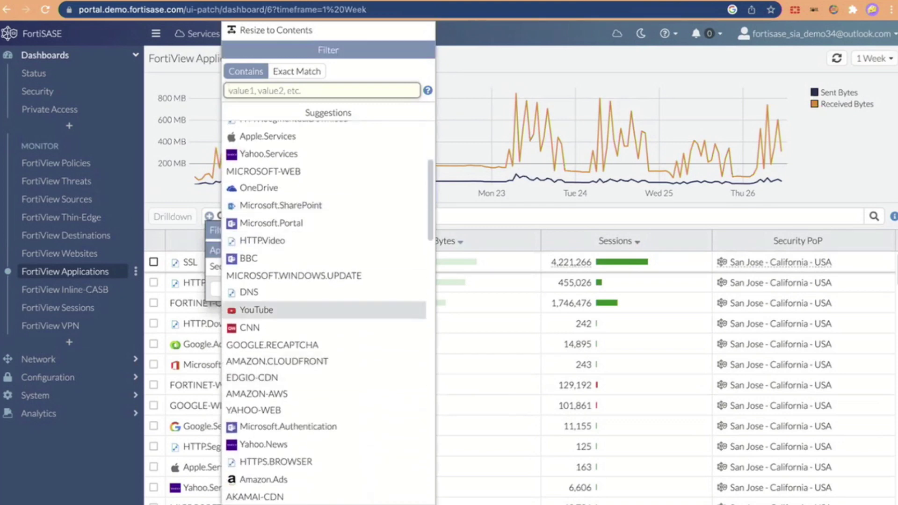
type("youtube,")
key("Return")
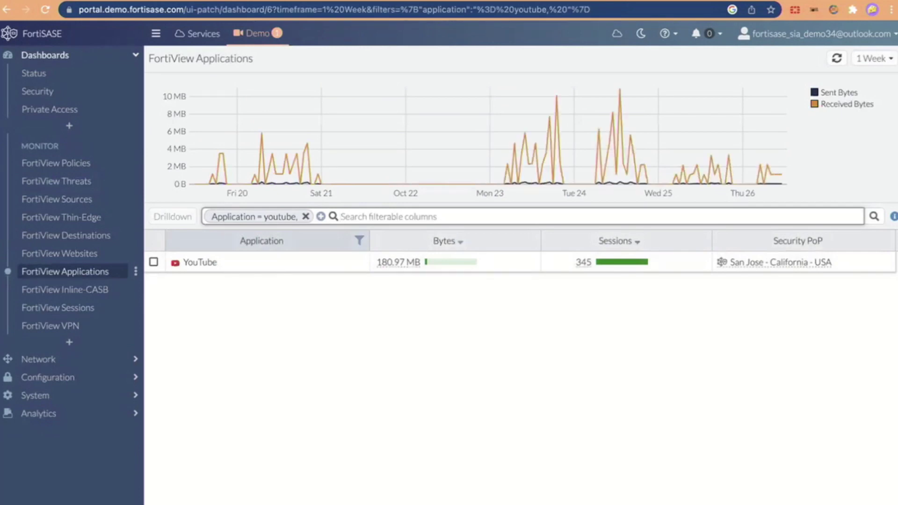
left_click(197, 261)
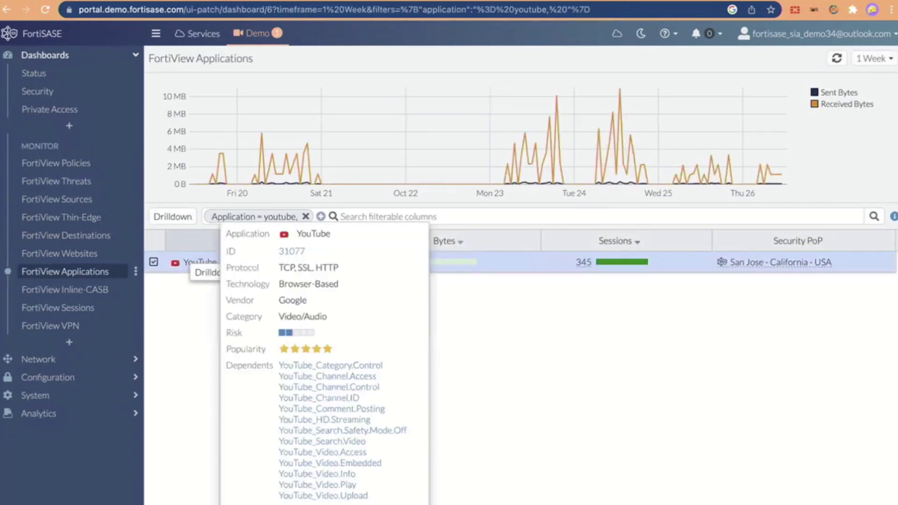
double_click(196, 263)
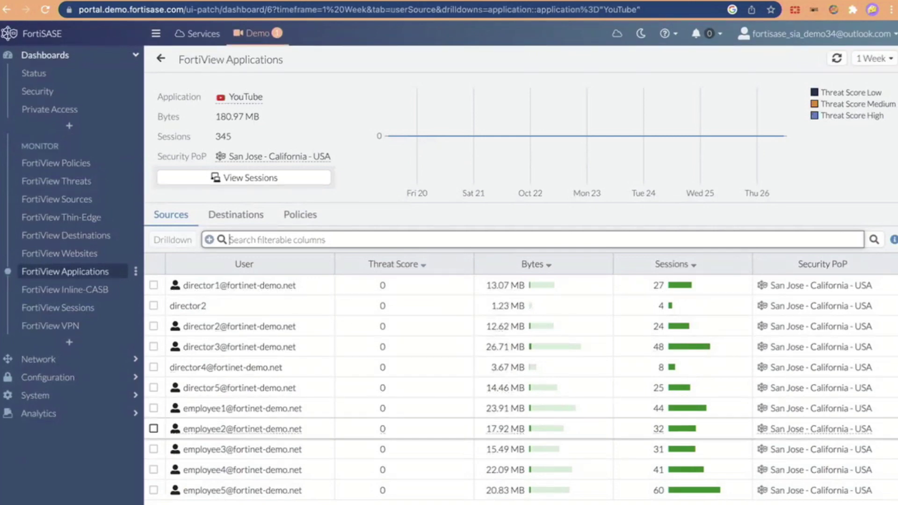
mouse_move(253, 428)
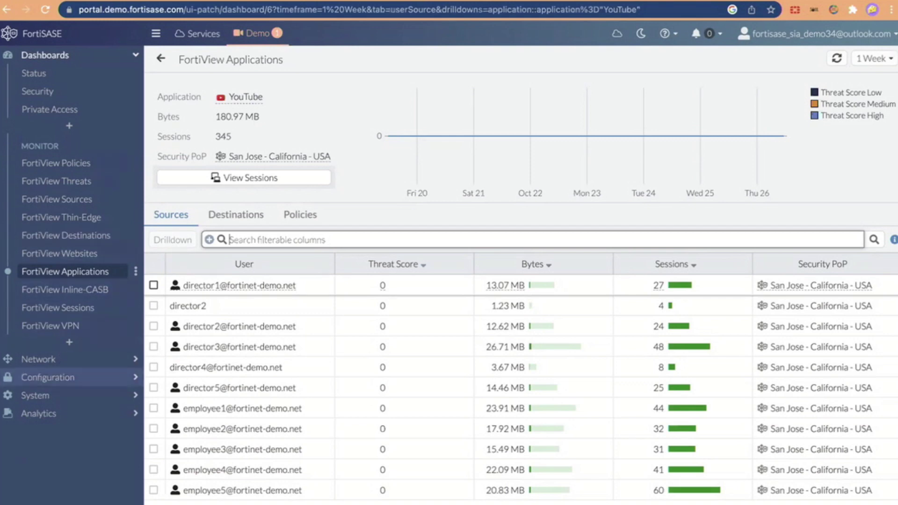
Browse the Traffic logs' filter columns, select the 104.254.148.252 entry, then show Security logs.
left_click(39, 414)
left_click(34, 222)
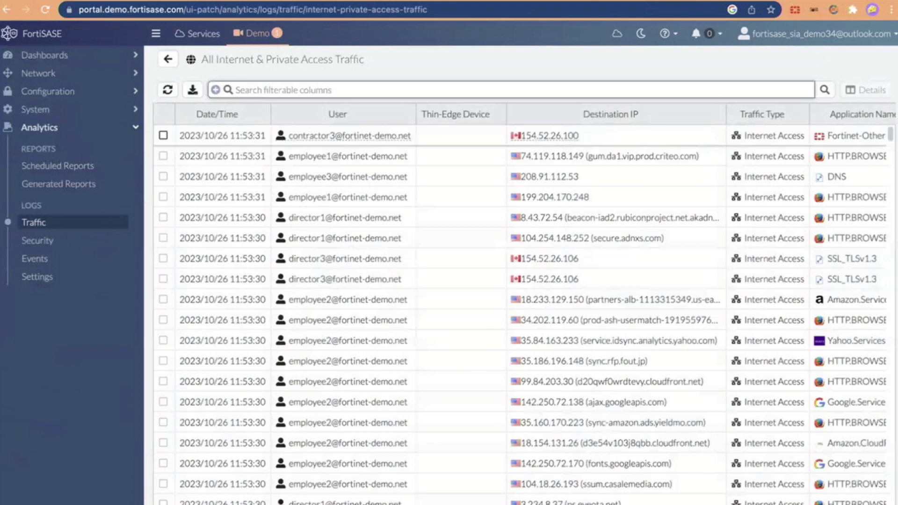
left_click(215, 89)
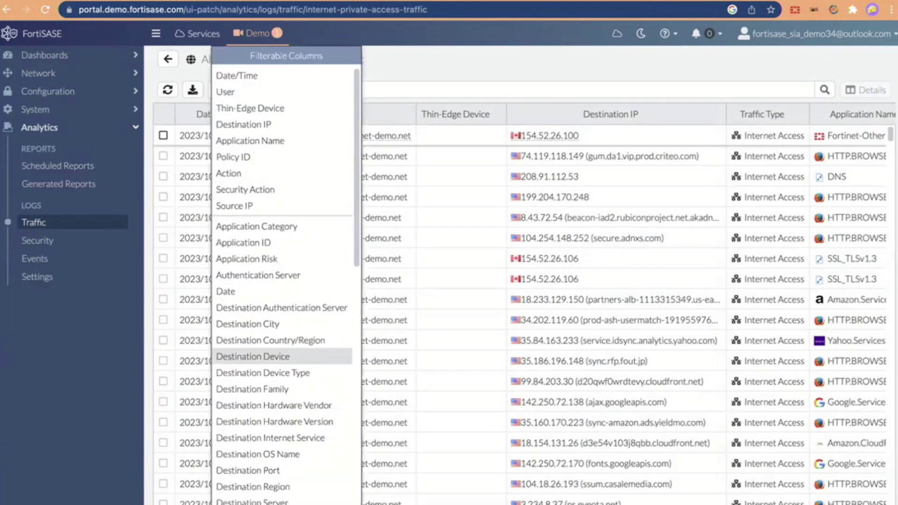
scroll(286, 281, "down", 10)
scroll(281, 279, "down", 5)
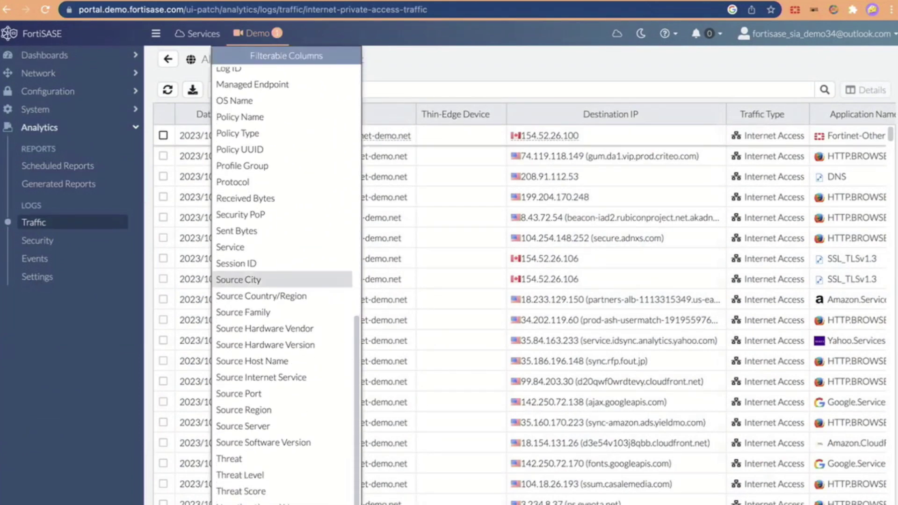
scroll(283, 281, "up", 15)
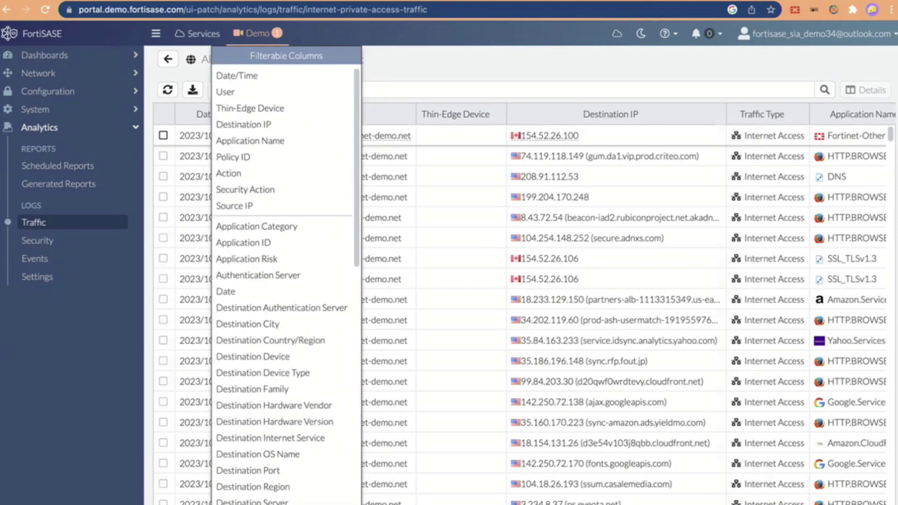
left_click(163, 237)
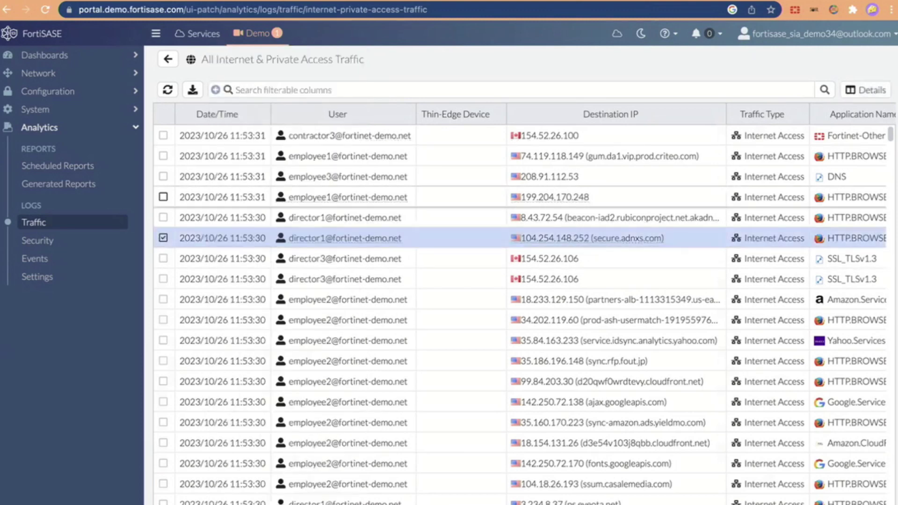
left_click(37, 240)
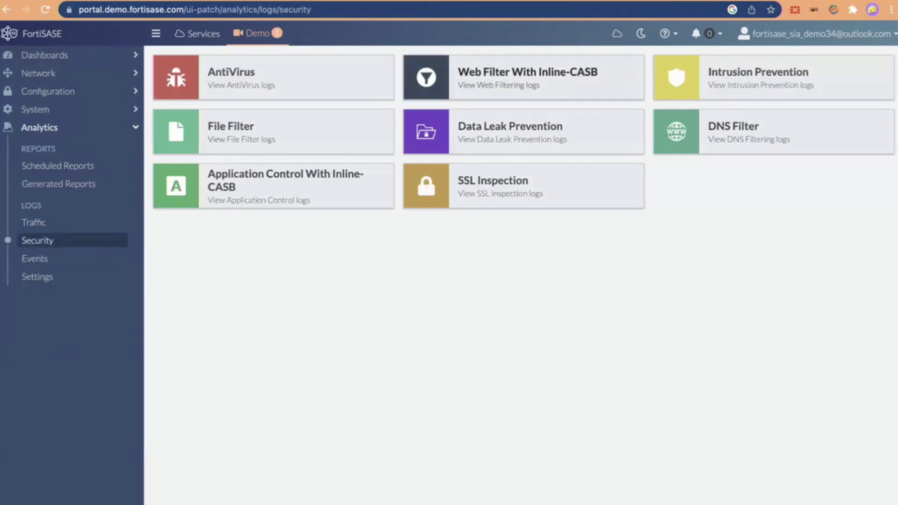
Read the first blocked Web Filter With Inline-CASB log's details, then switch to Event logs.
left_click(524, 77)
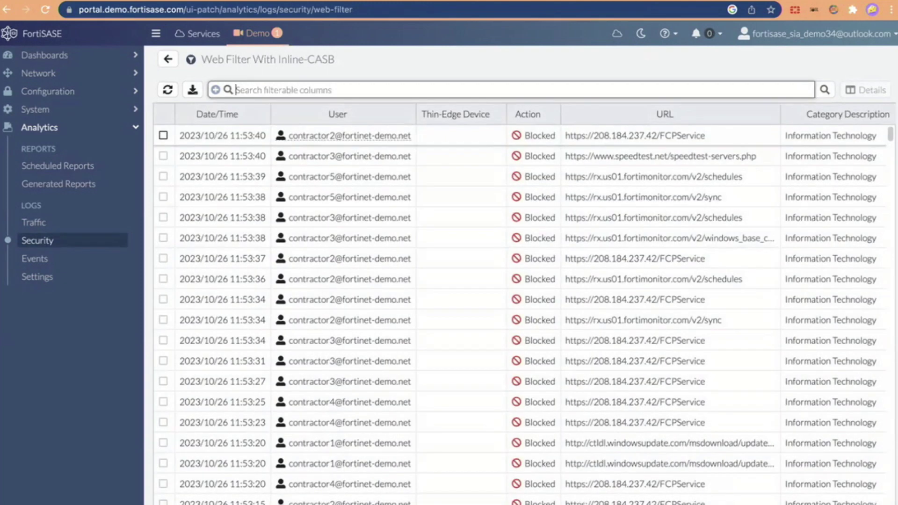
left_click(163, 135)
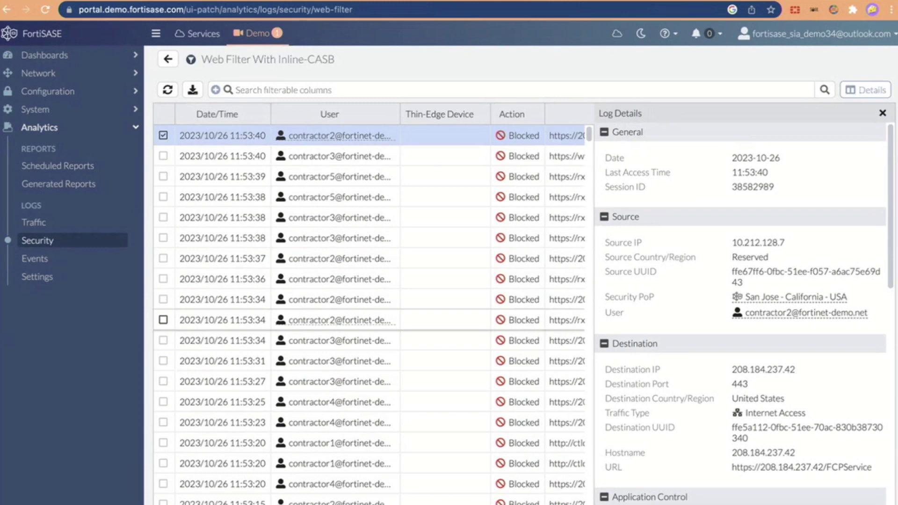
scroll(742, 313, "down", 10)
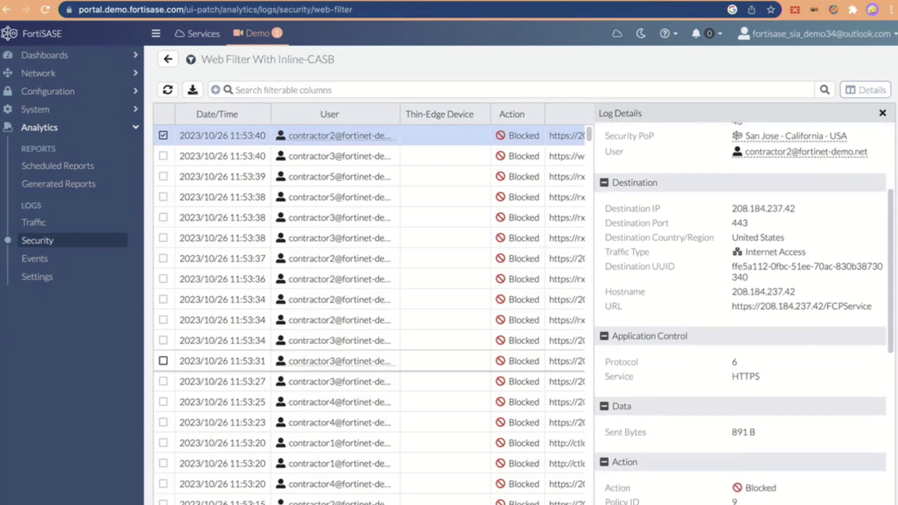
scroll(741, 313, "down", 1)
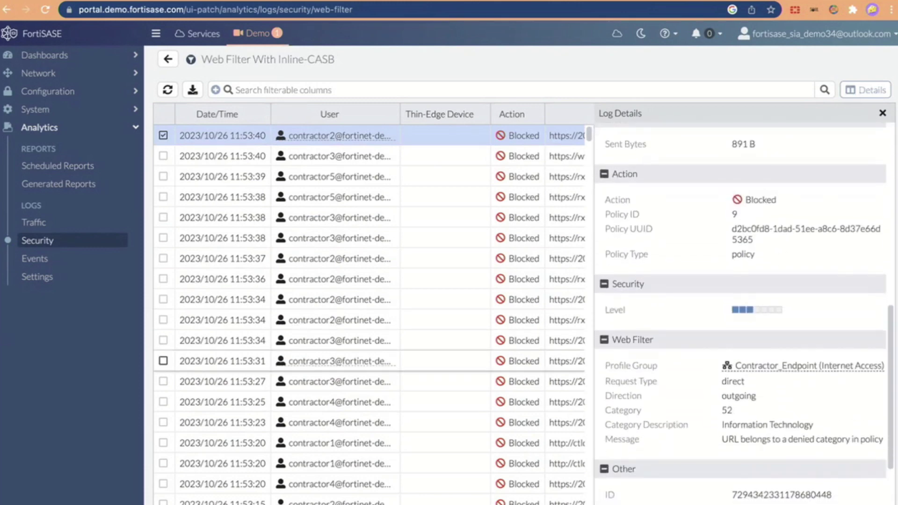
scroll(741, 313, "down", 4)
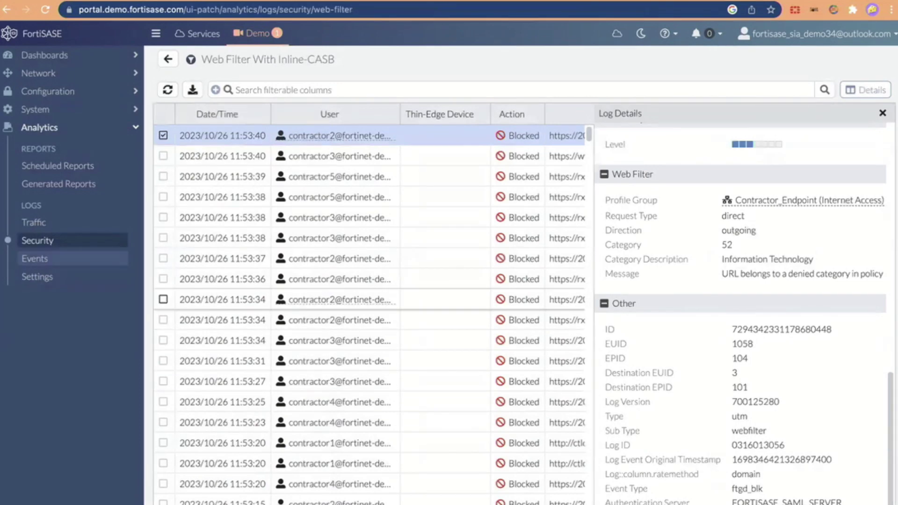
left_click(35, 258)
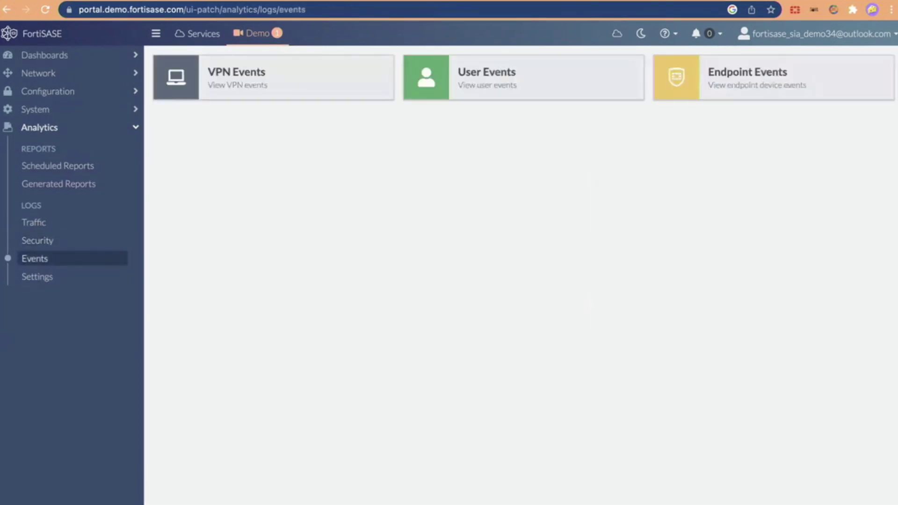
View log settings, then go to Network > Secure Private Access and begin a new service connection.
left_click(37, 276)
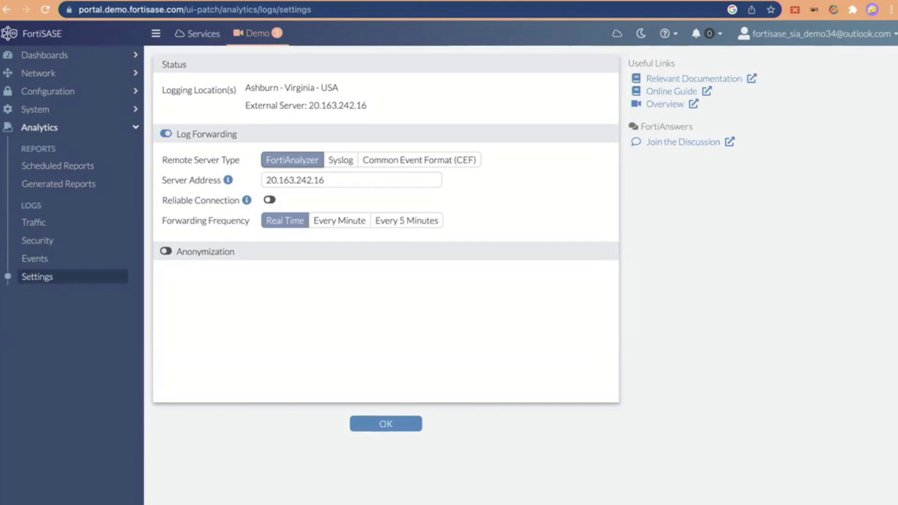
left_click(38, 73)
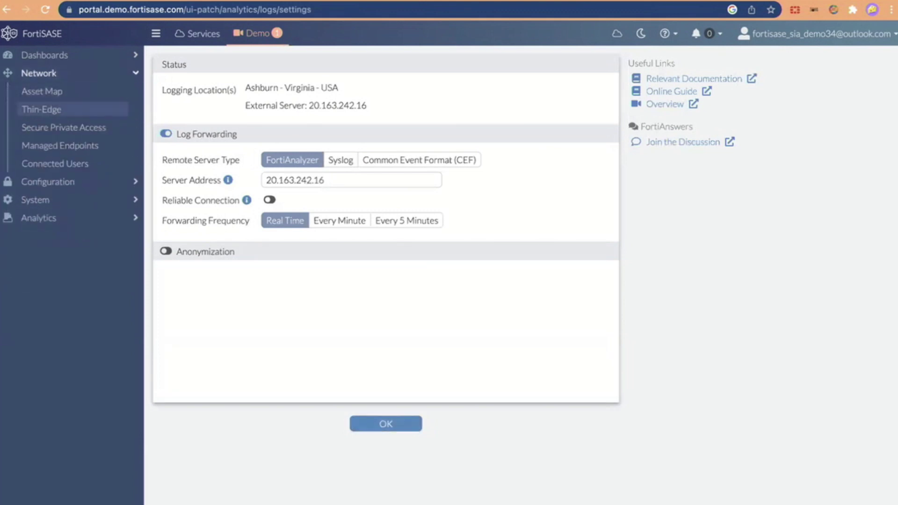
left_click(64, 127)
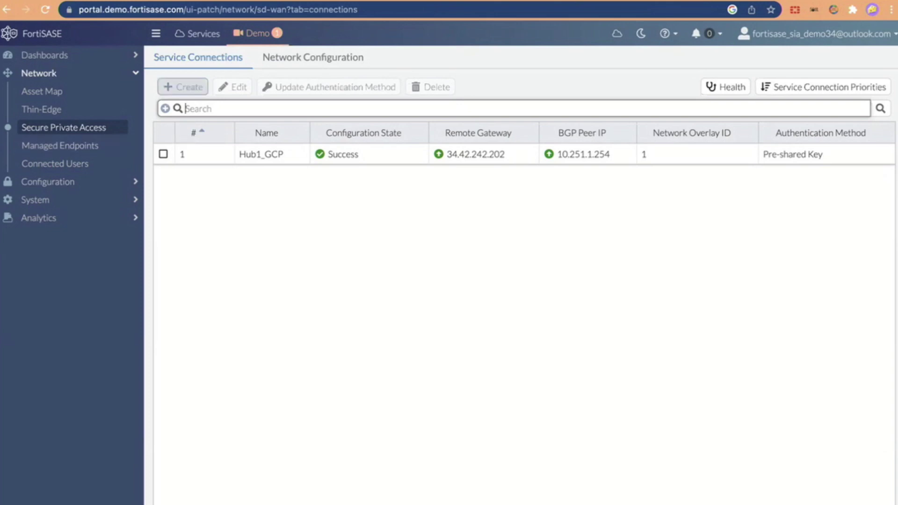
left_click(182, 87)
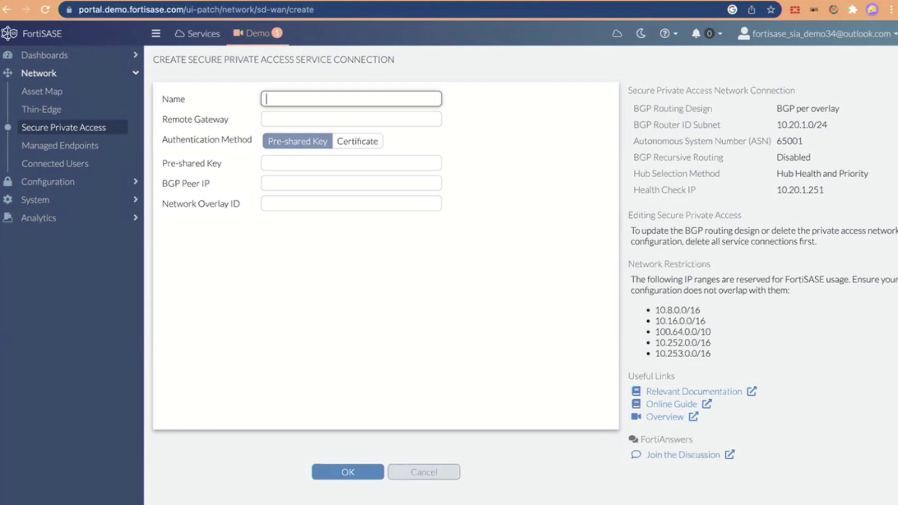
Cancel the new connection and view Hub1_GCP health and San Jose's learned BGP routes.
left_click(423, 472)
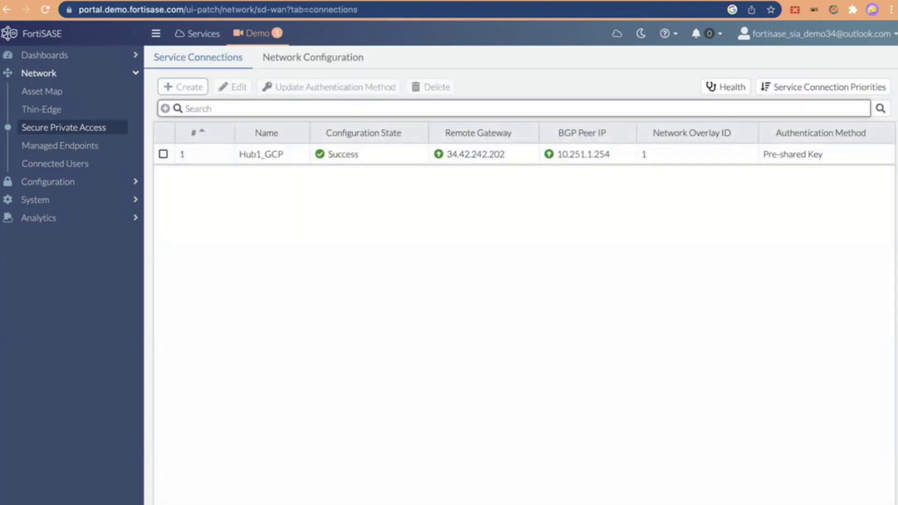
left_click(163, 153)
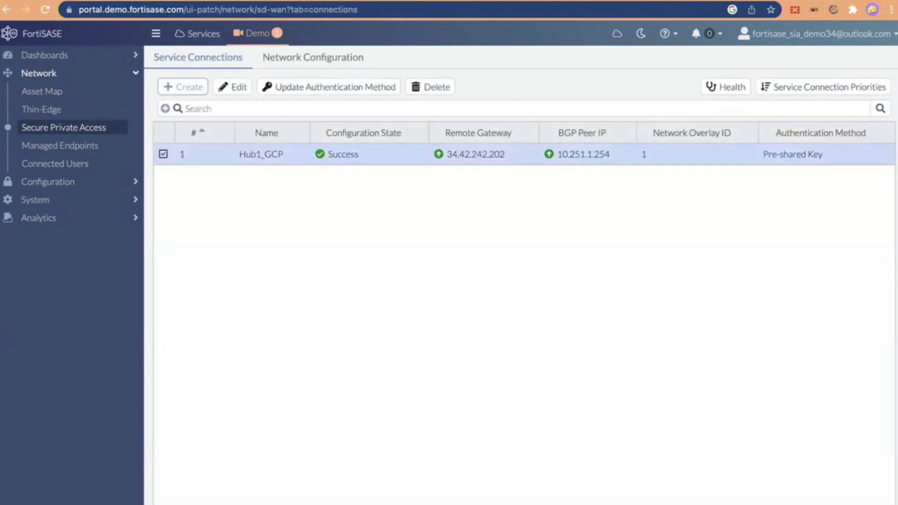
left_click(725, 86)
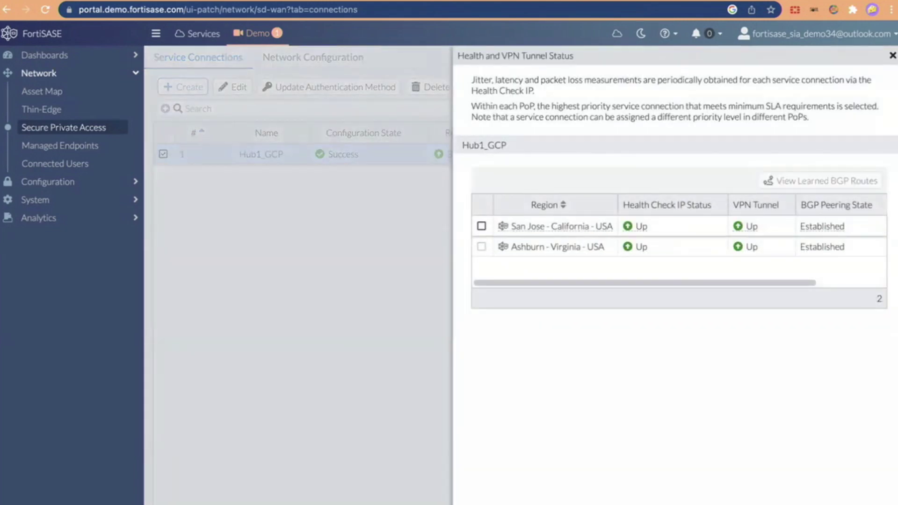
left_click(482, 226)
left_click(849, 181)
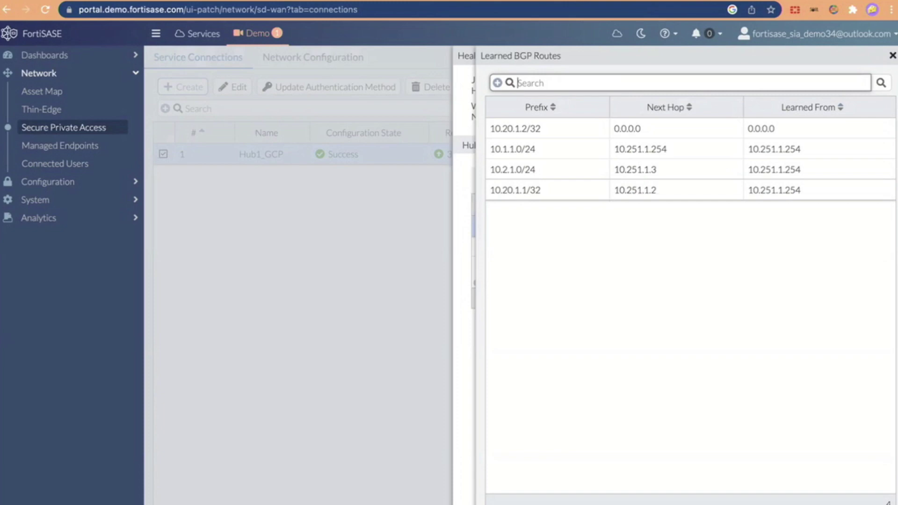
Close the route and health panels and open Configuration > Policies.
key("Escape")
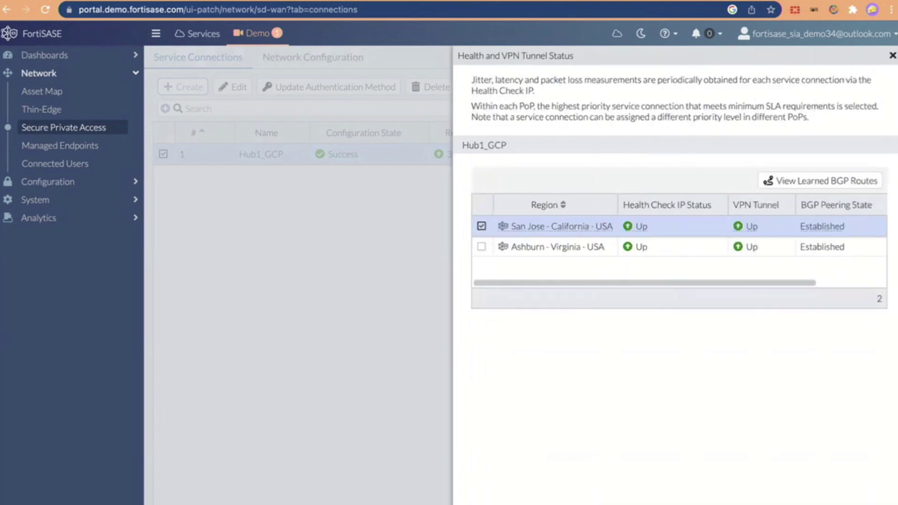
key("Escape")
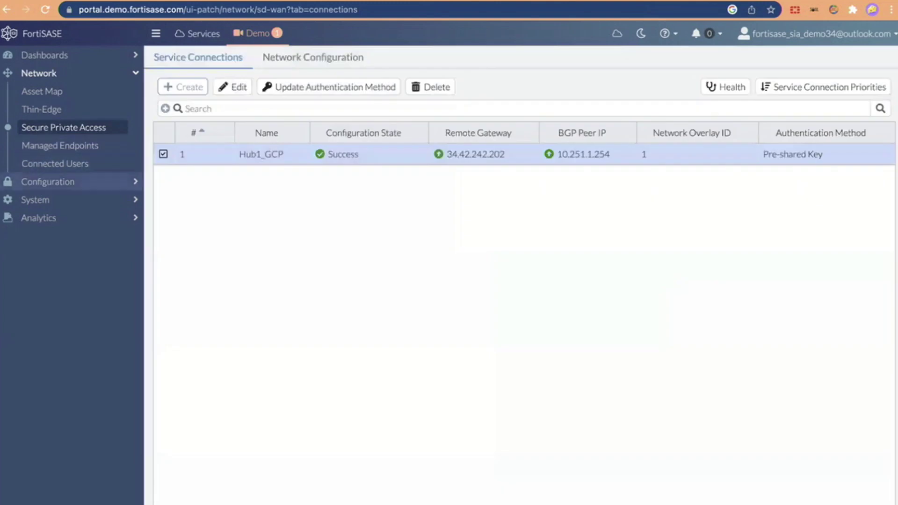
left_click(48, 181)
left_click(36, 129)
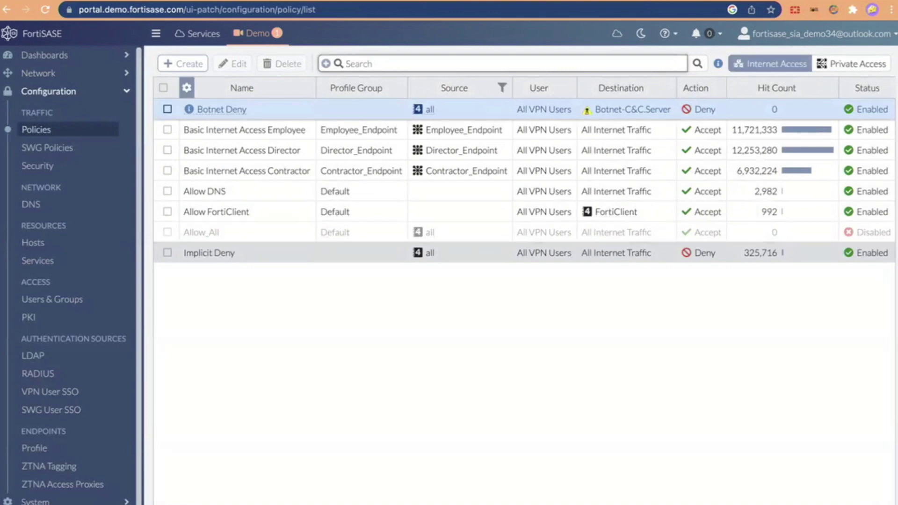
Switch to Private Access policies and open FGT-DNS-Server-Access for editing.
left_click(851, 64)
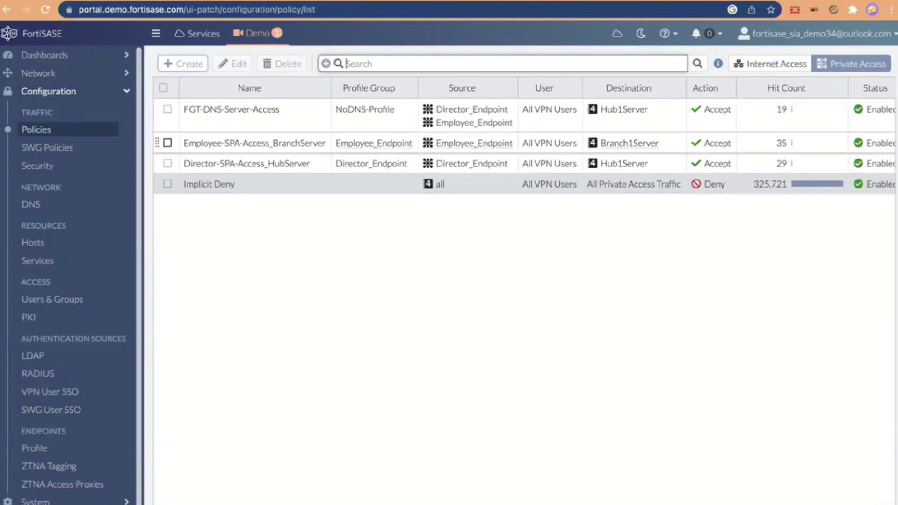
double_click(231, 112)
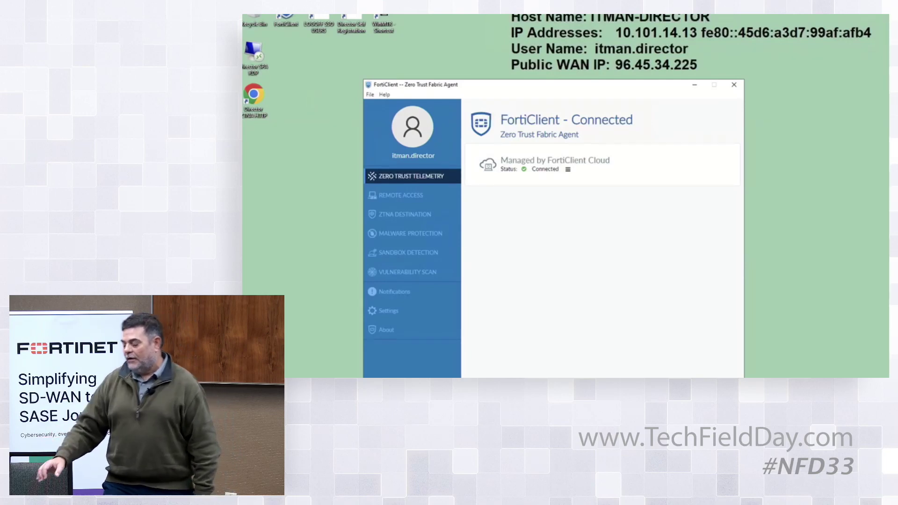
Switch from the FortiClient endpoint desktop to the FortiSASE Thin-Edge dashboard with Ctrl+Right.
key("ctrl+Right")
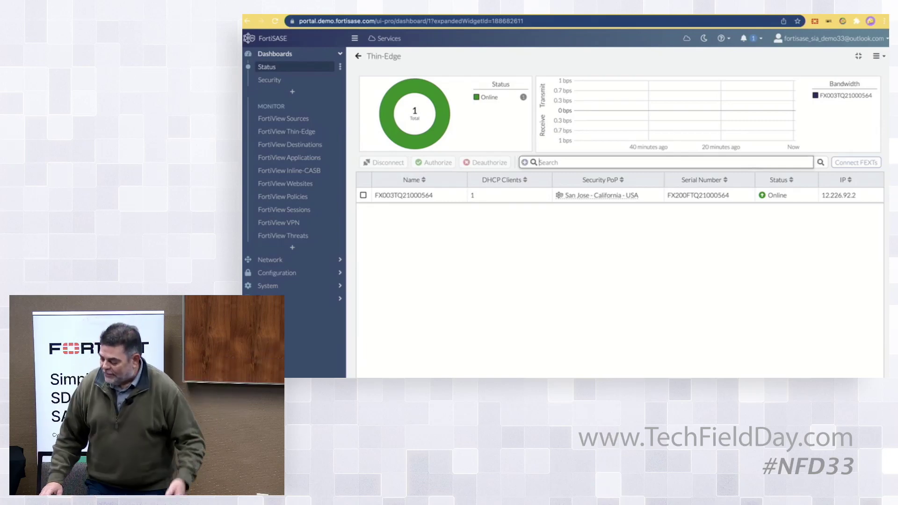
left_click(856, 162)
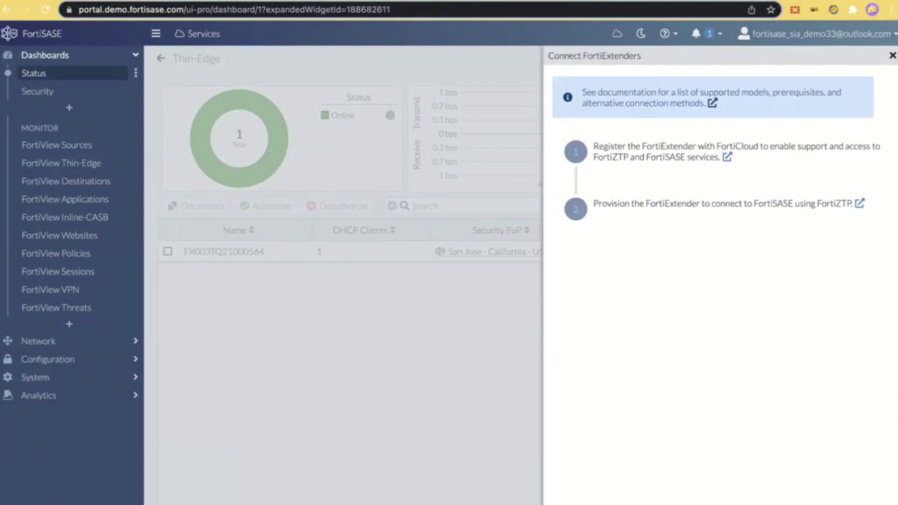
key("Escape")
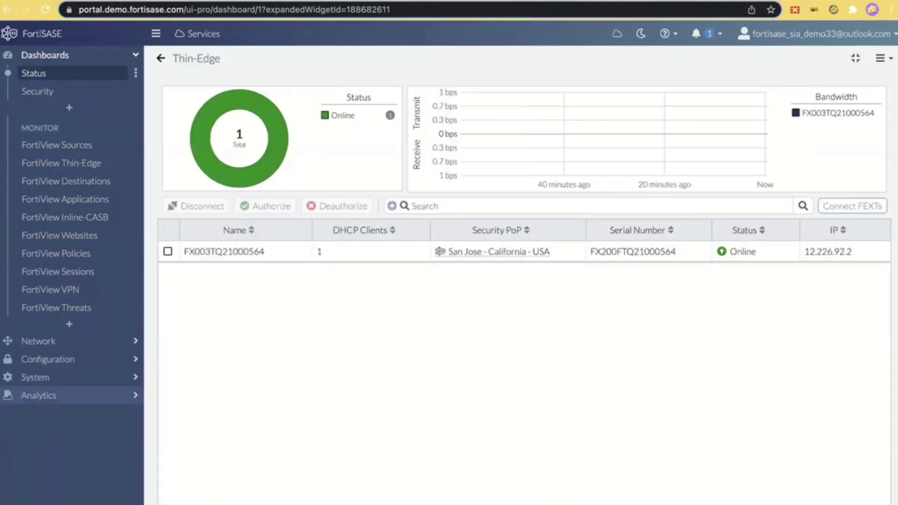
left_click(39, 395)
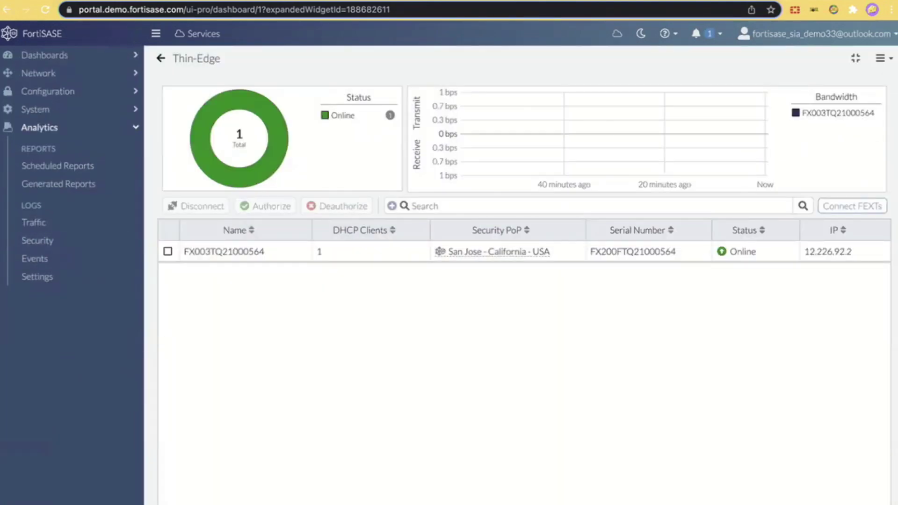
Open Traffic logs and choose the All Internet & Private Access traffic log.
left_click(34, 222)
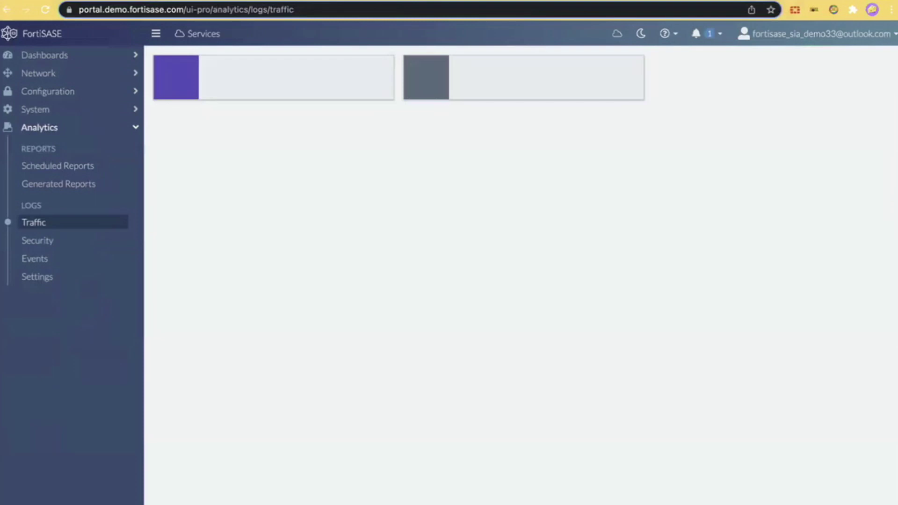
left_click(273, 75)
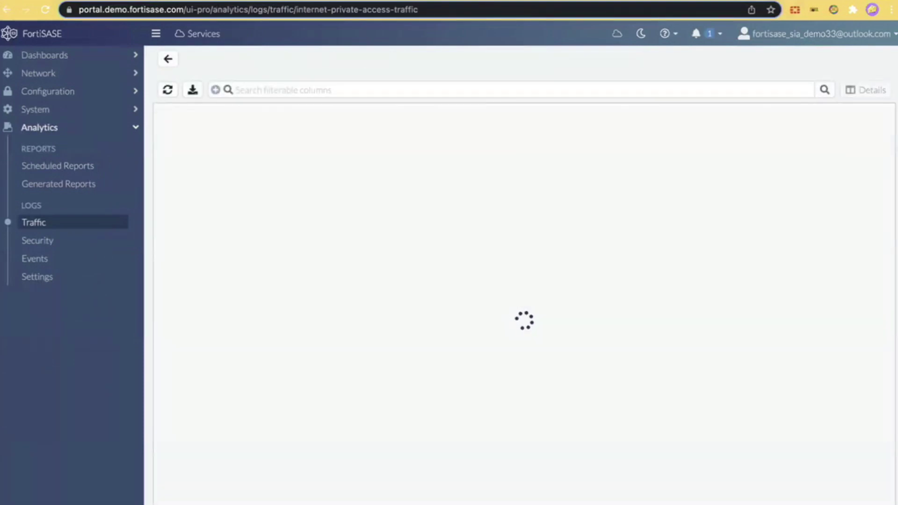